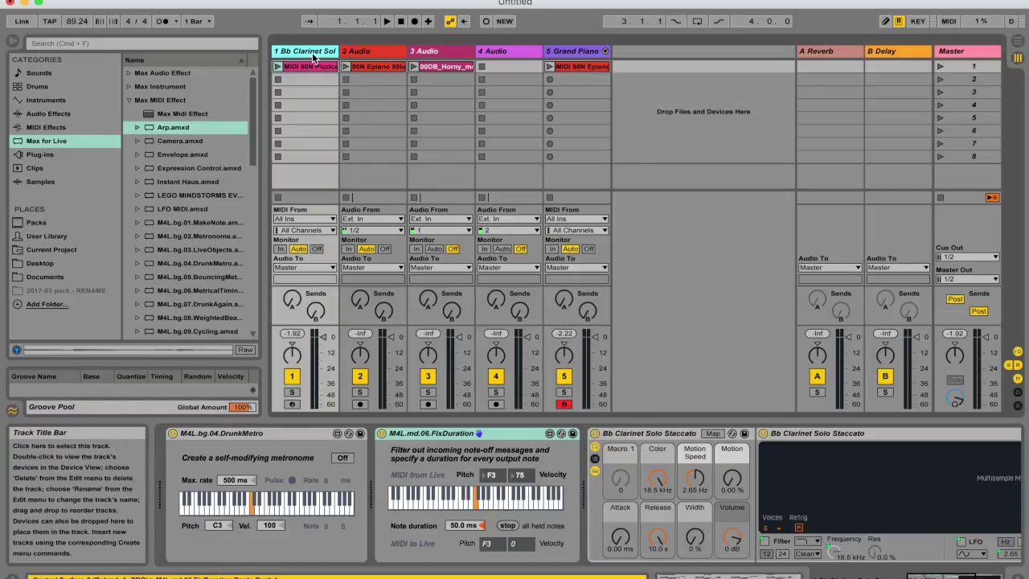
Browse the Max for Live devices and select the FixDuration device in the chain
left_click(565, 53)
left_click(314, 50)
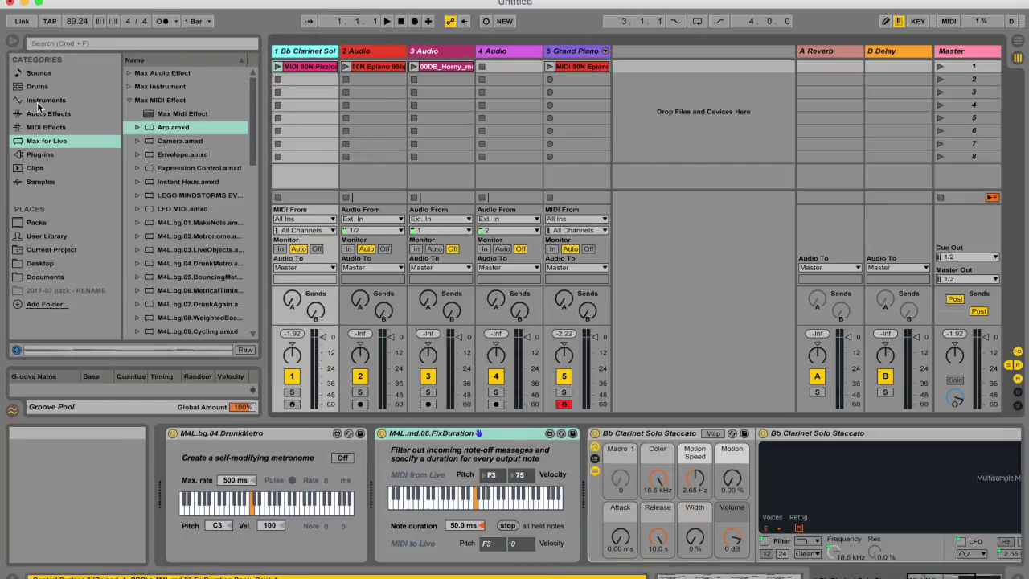
left_click(49, 142)
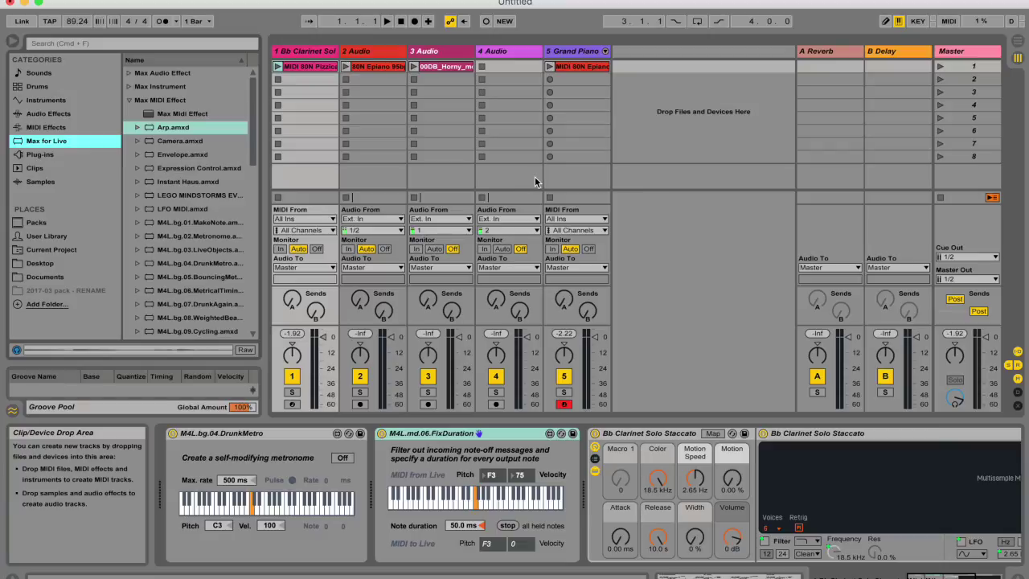
left_click(410, 434)
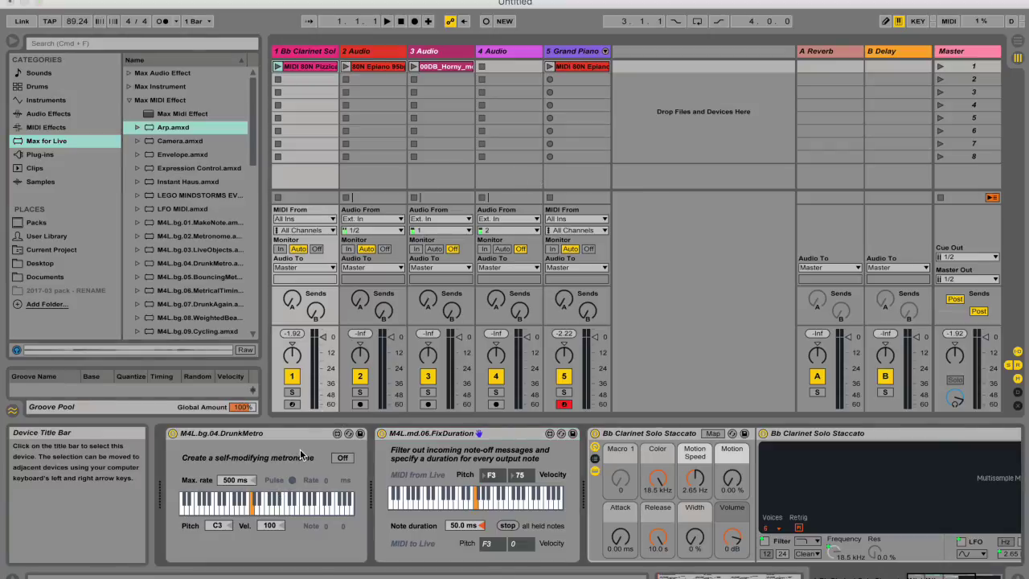
left_click(411, 444)
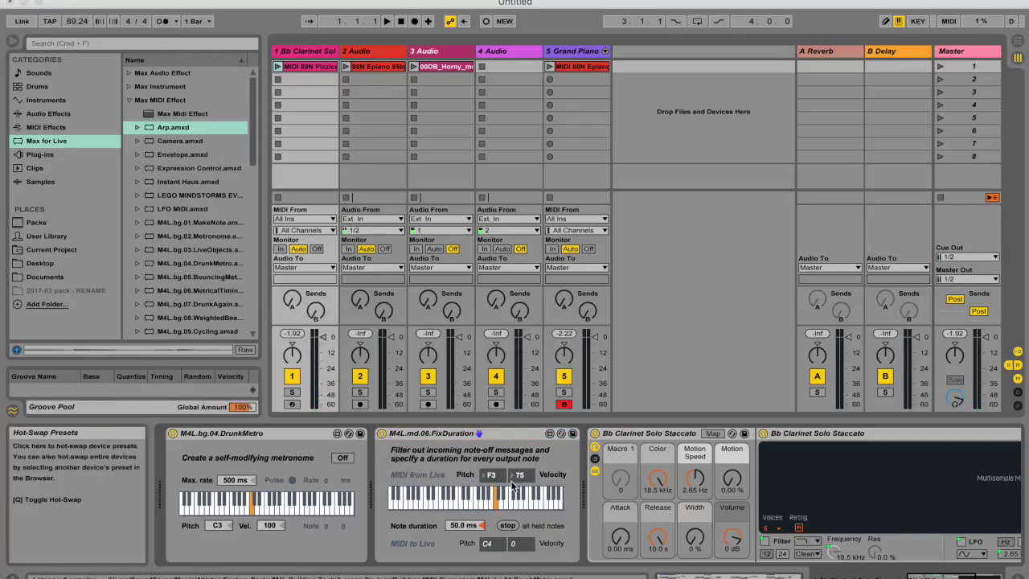
Show the Grand Piano track's devices and swap the browser from Max MIDI Effect to Max Instrument
left_click(575, 51)
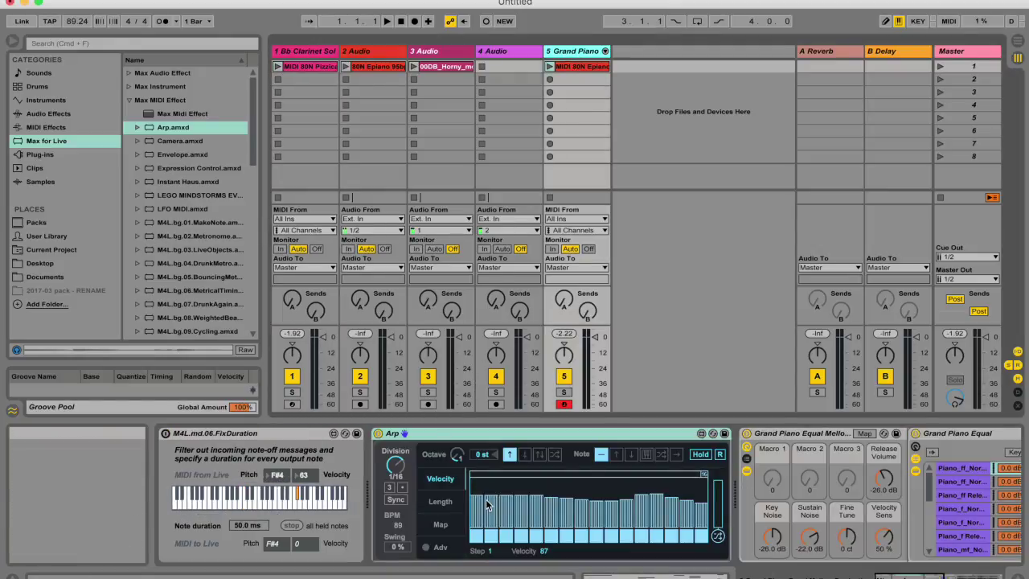
left_click(163, 116)
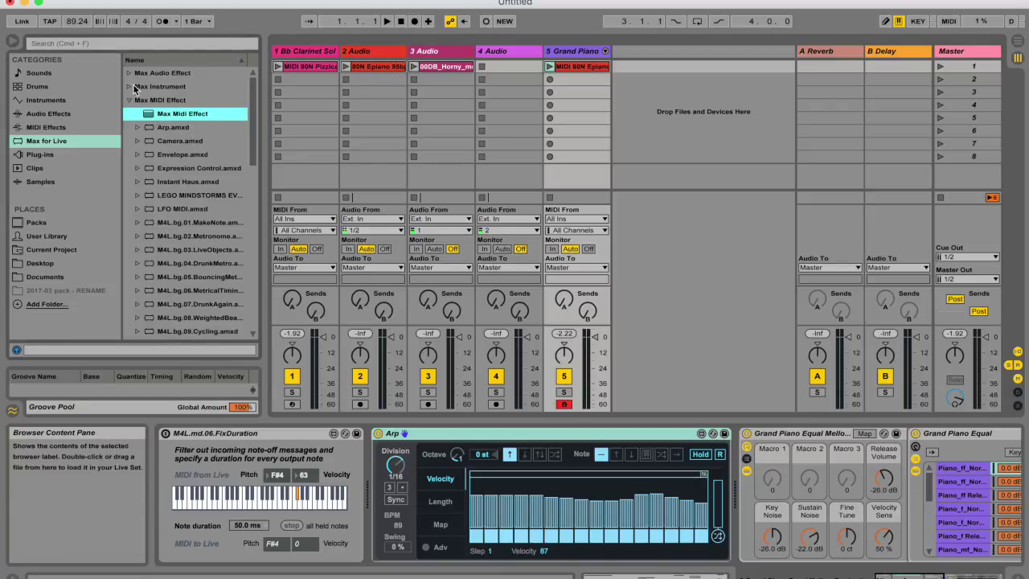
left_click(129, 100)
left_click(128, 86)
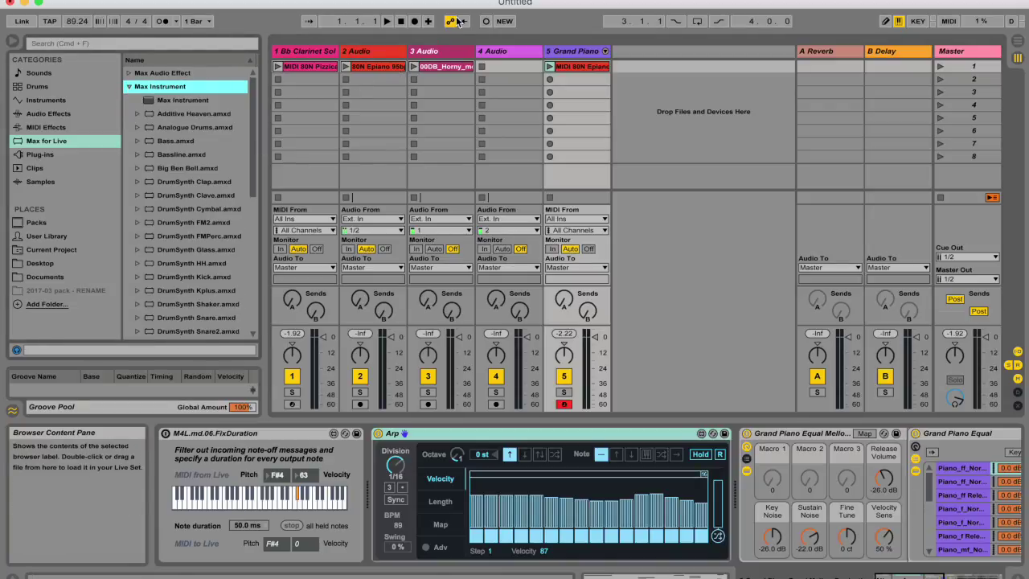
Drop Bassline.amxd onto a new track 6
right_click(624, 86)
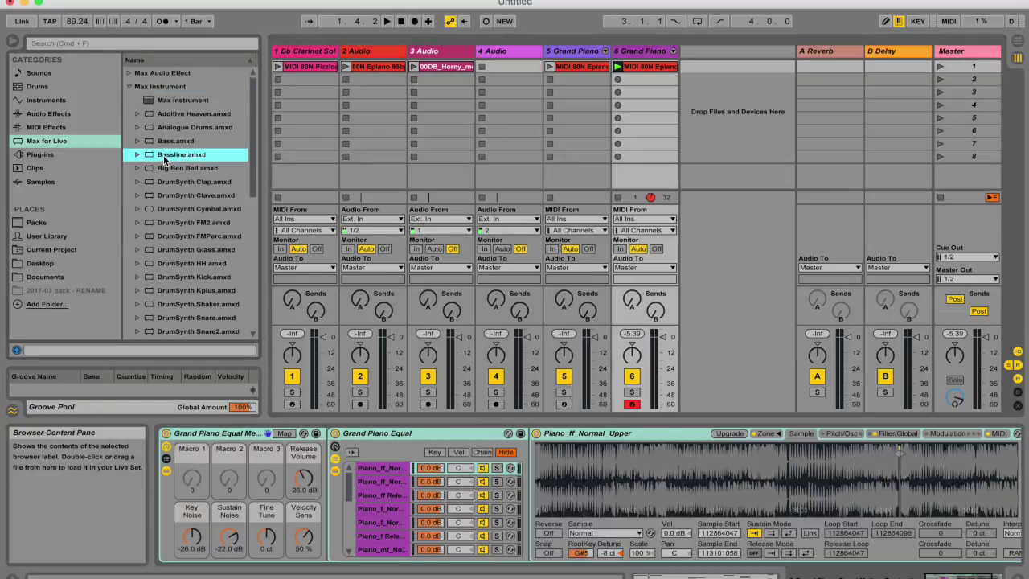
left_click_drag(163, 155, 620, 66)
left_click(620, 66)
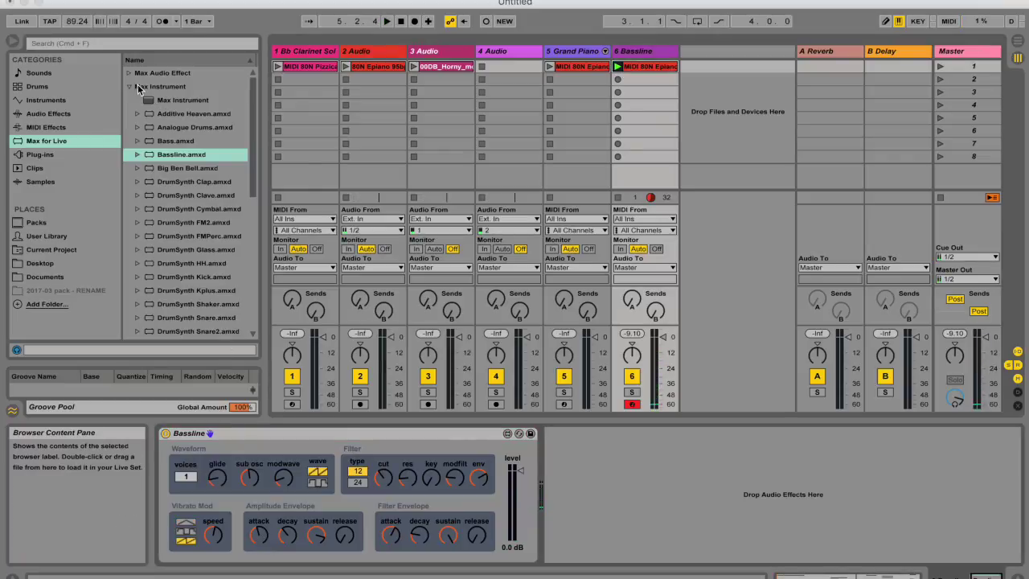
Add Buffer Shuffler.amxd after Bassline, audition the chain briefly, then collapse Max Audio Effect
left_click(128, 87)
left_click(129, 73)
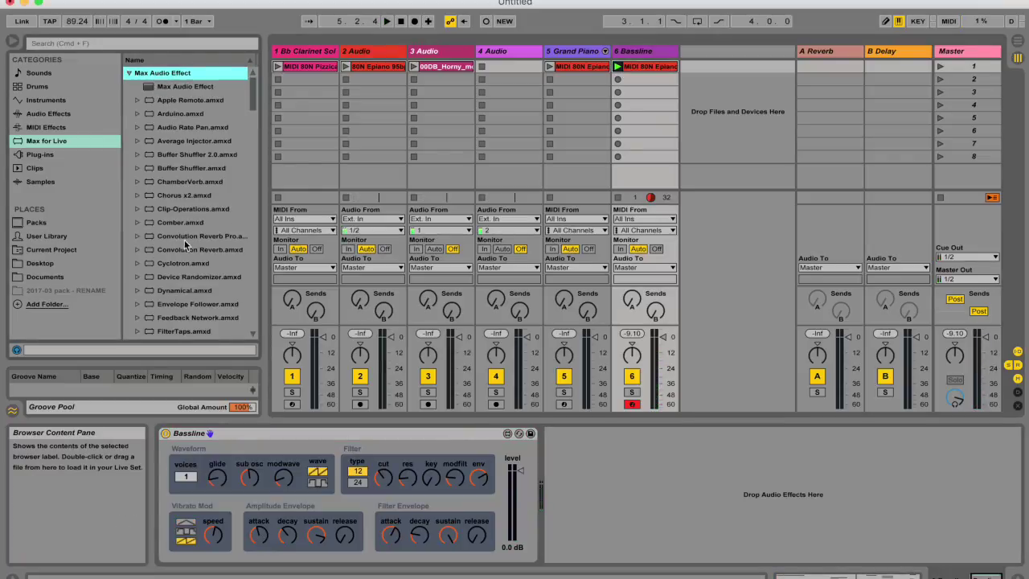
left_click_drag(170, 168, 647, 116)
key("space")
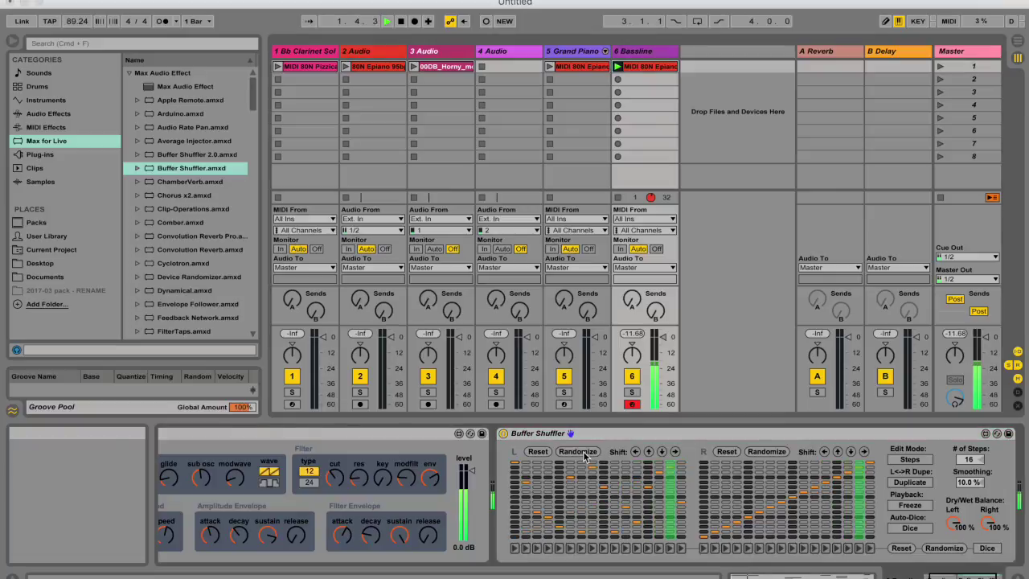
key("space")
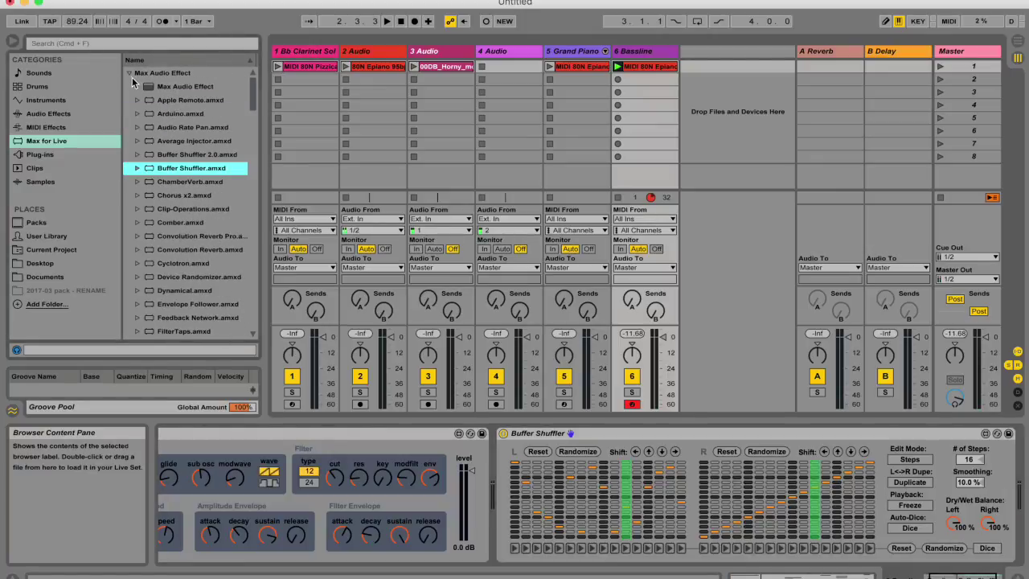
left_click(129, 74)
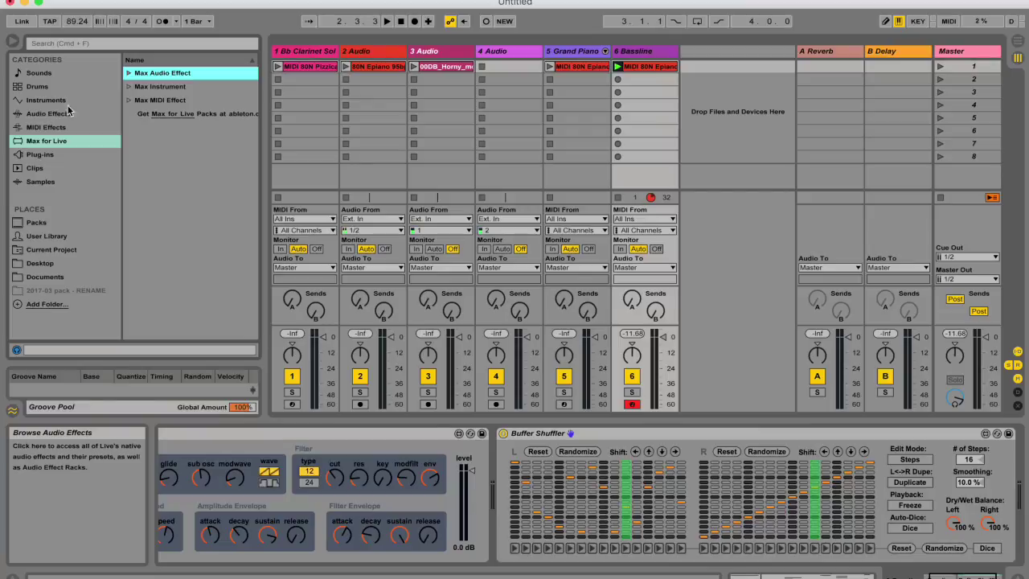
key("Down")
scroll(316, 479, "left", 3)
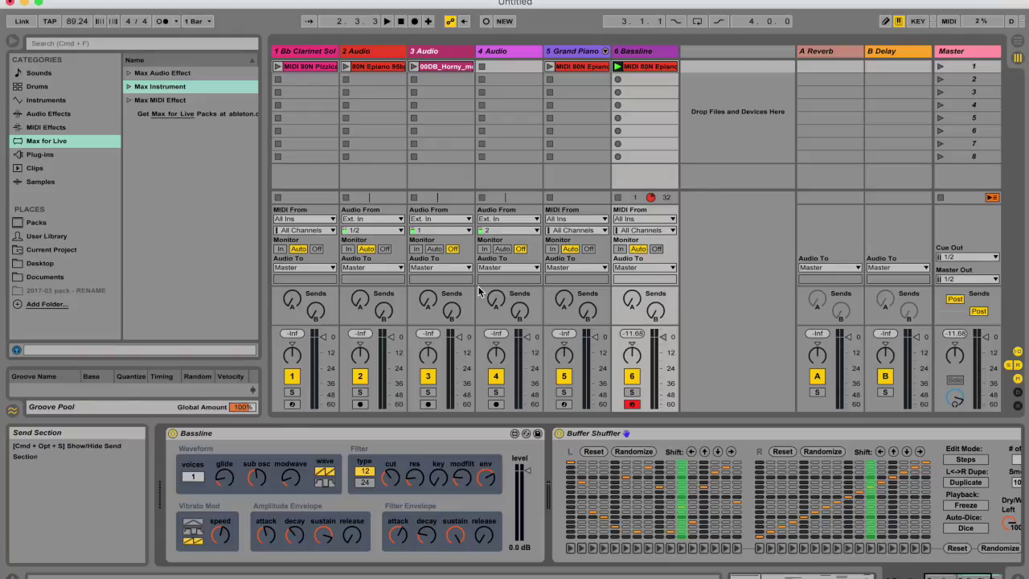
key("super+comma")
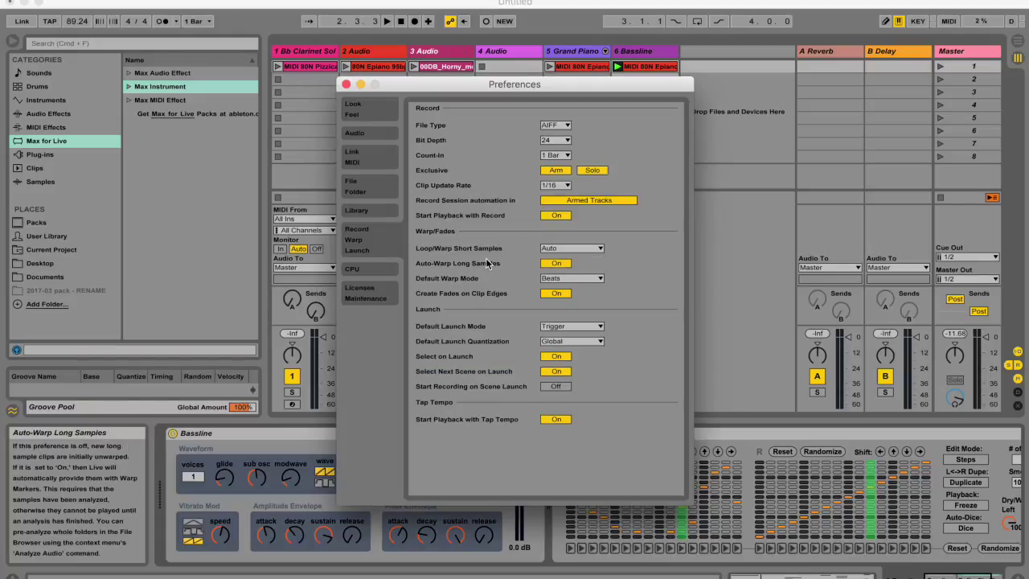
left_click(376, 186)
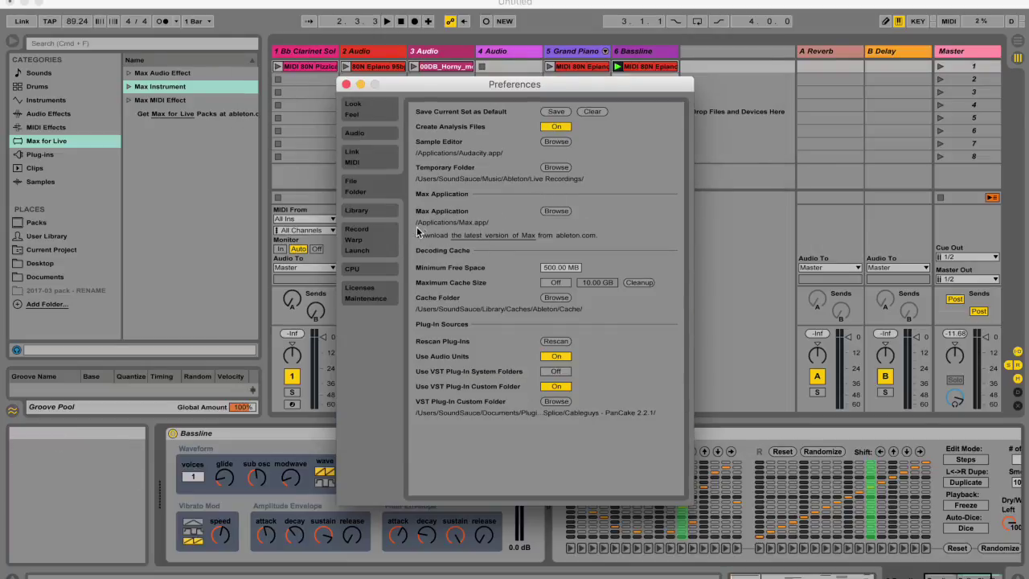
key("Escape")
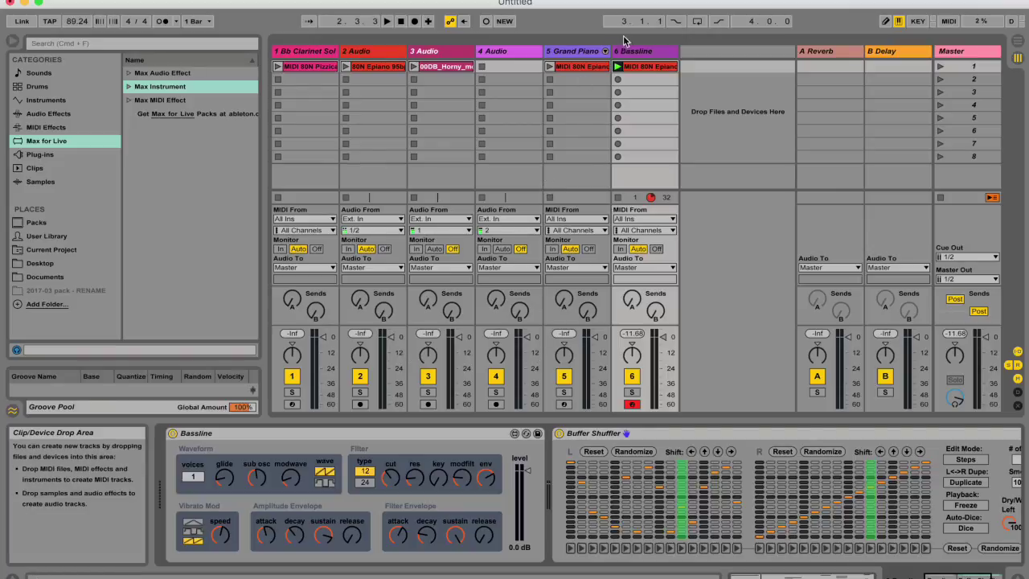
left_click(577, 174)
Stop the Bassline clip and launch the Grand Piano clip with Arp selected
left_click(619, 197)
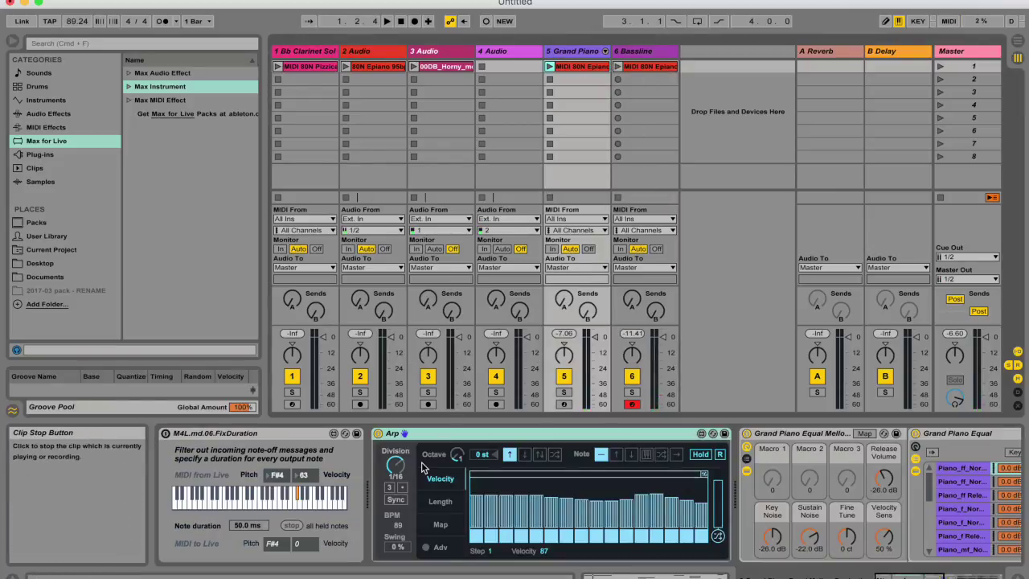
left_click(378, 435)
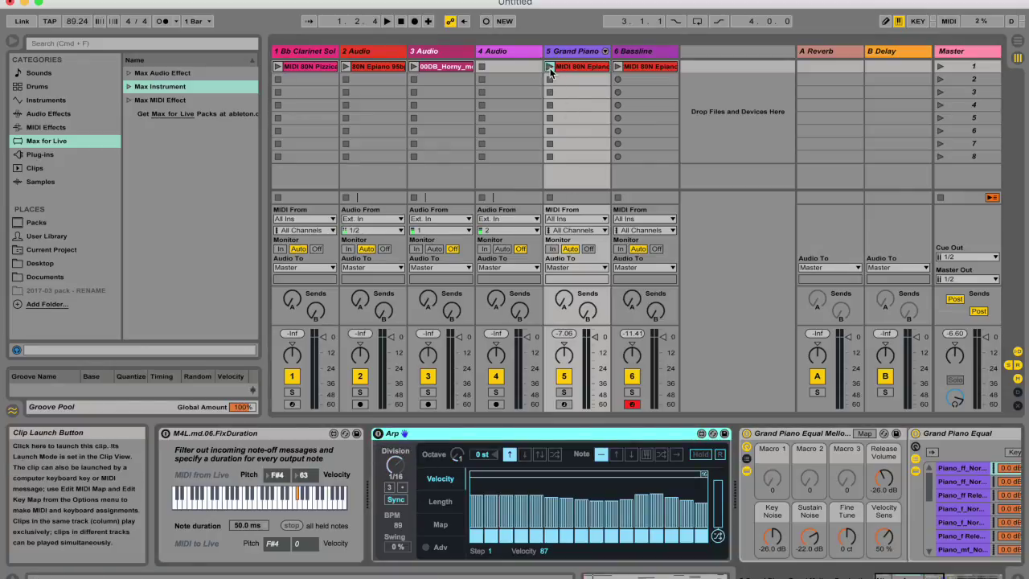
left_click(551, 69)
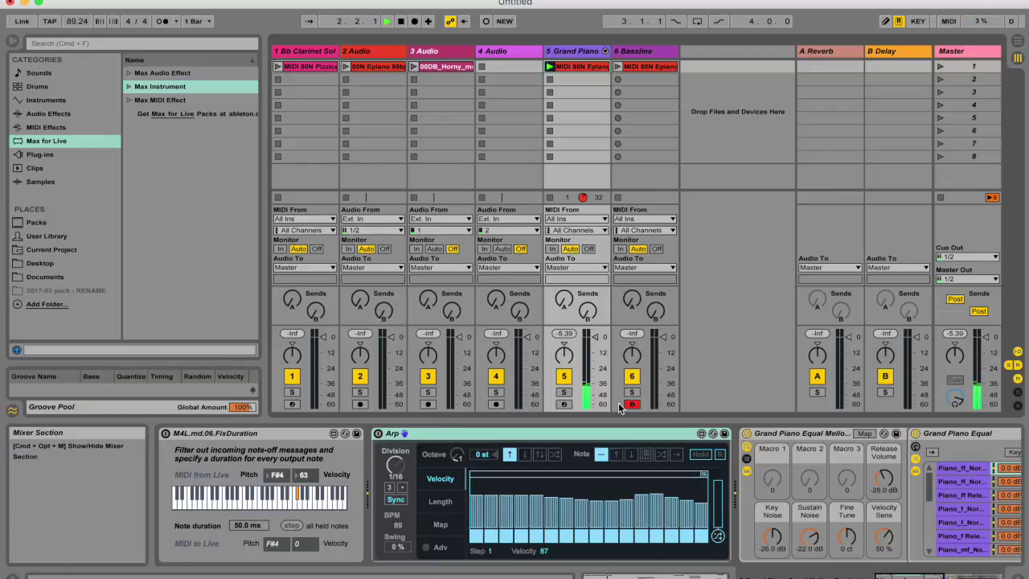
left_click(970, 537)
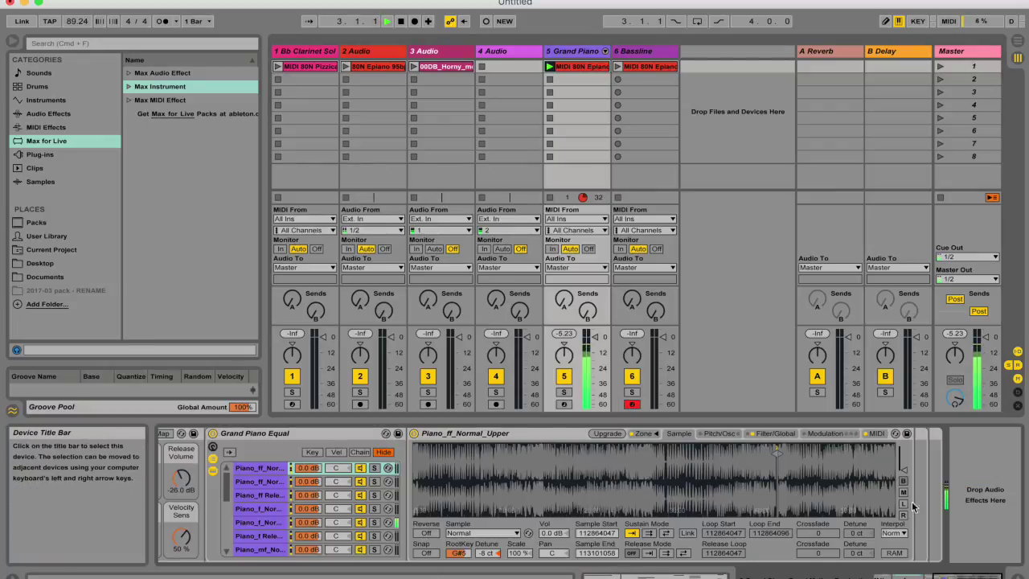
Return to the Arp device and lower step 1's velocity from 87 to 24
left_click(577, 66)
key("shift+Tab")
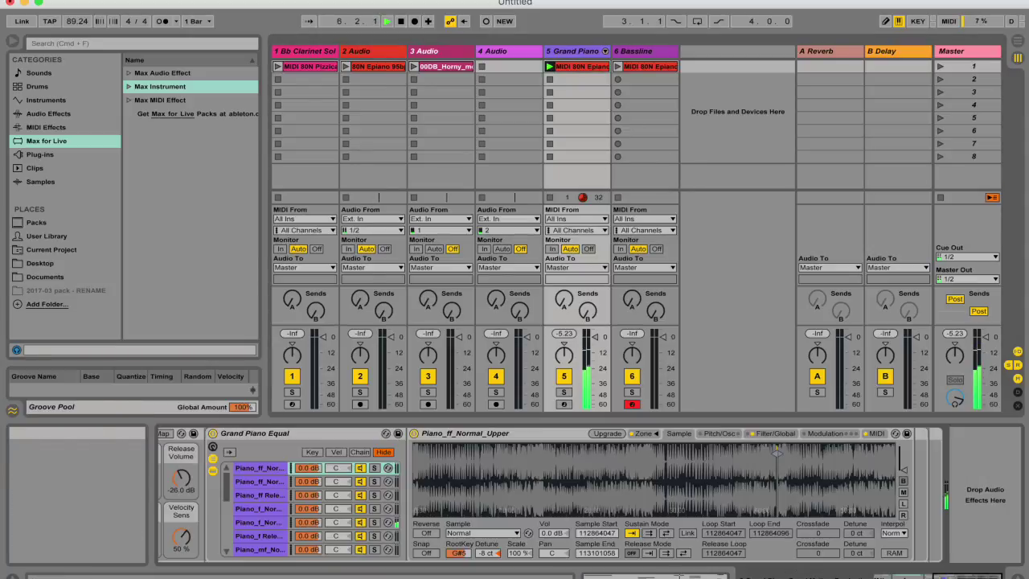
scroll(309, 473, "left", 5)
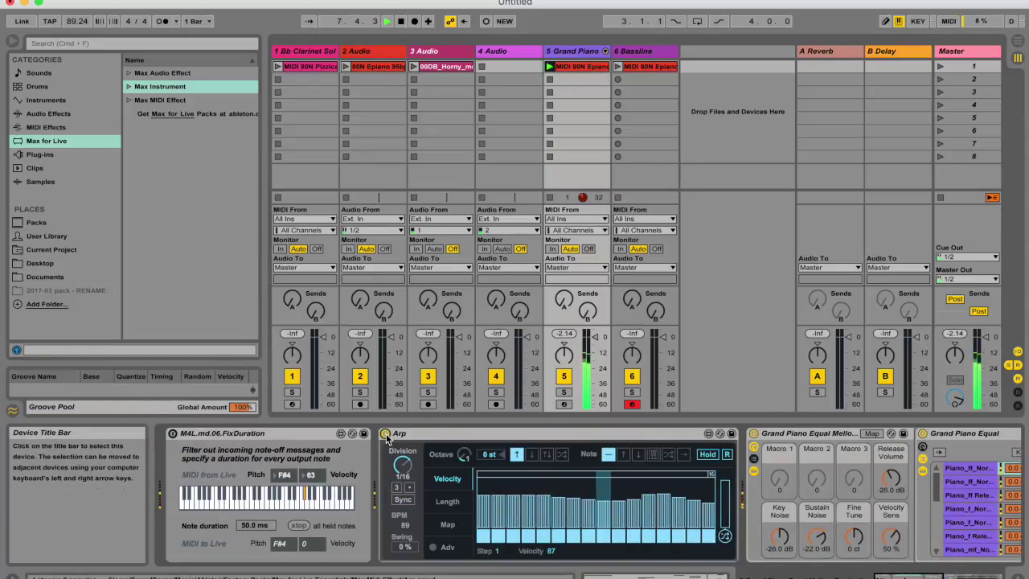
mouse_move(484, 497)
left_mouse_down()
mouse_move(485, 525)
mouse_move(486, 502)
left_mouse_up()
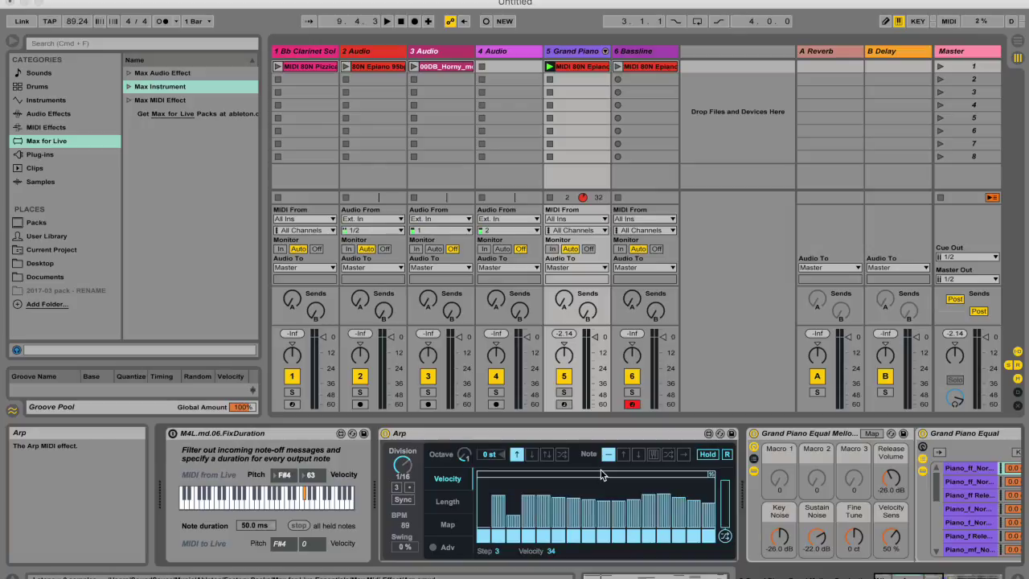
Launch the Max editor from the Arp device's Edit button and bring its window forward
left_click(708, 434)
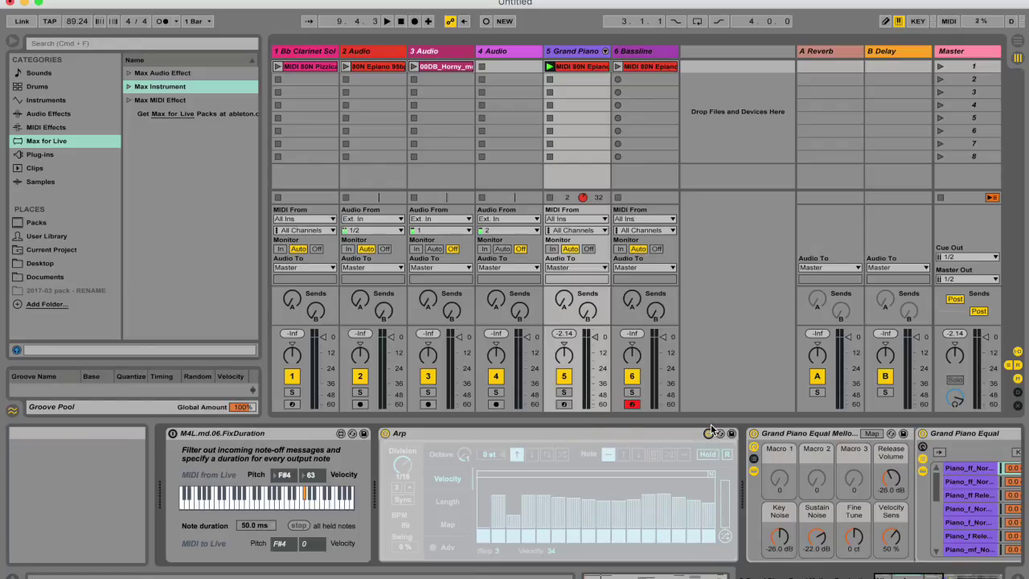
mouse_move(671, 571)
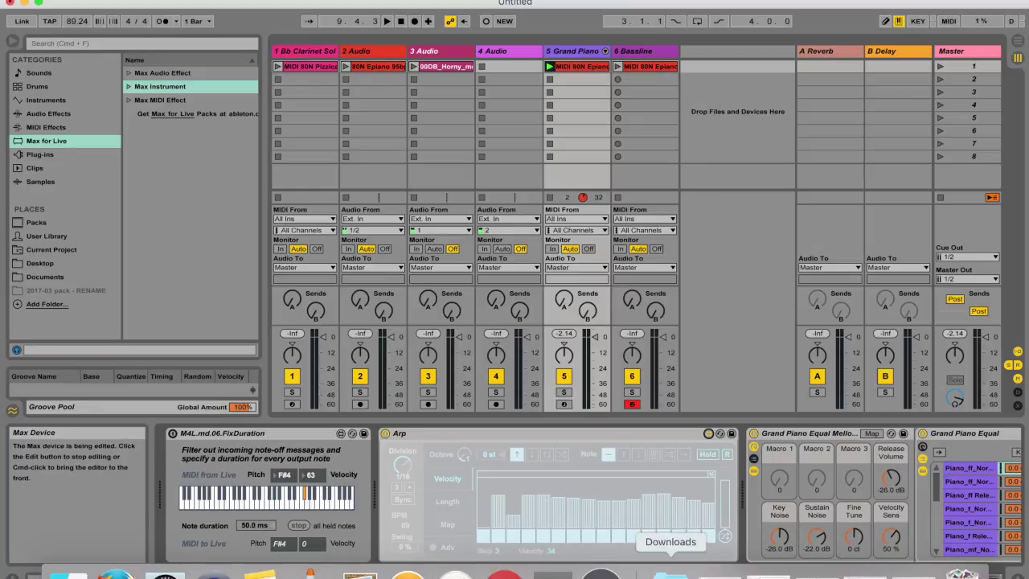
left_click(601, 572)
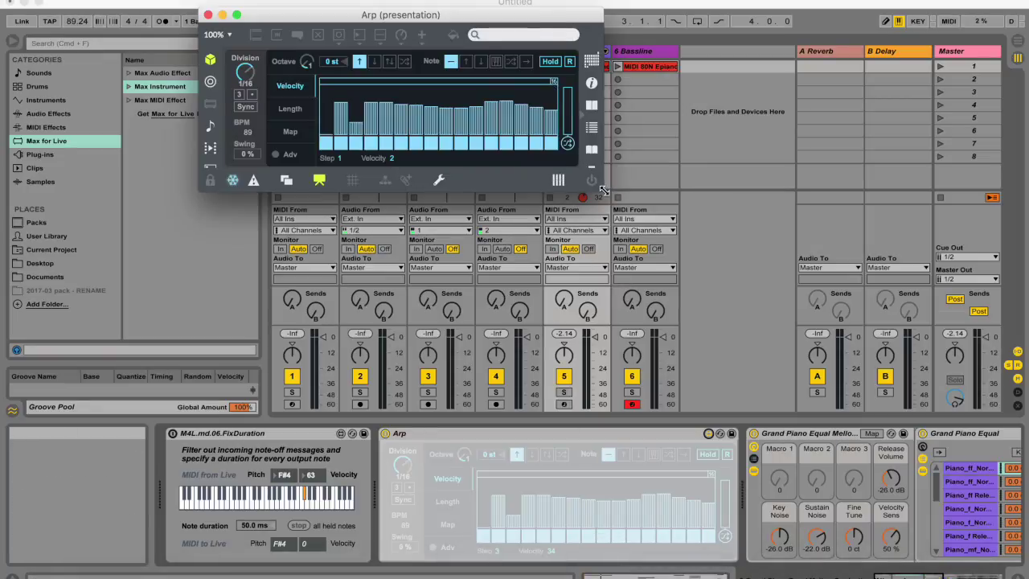
Enlarge the Arp window, unfreeze the device, and undo a trial move of the tabs
left_click_drag(604, 190, 784, 323)
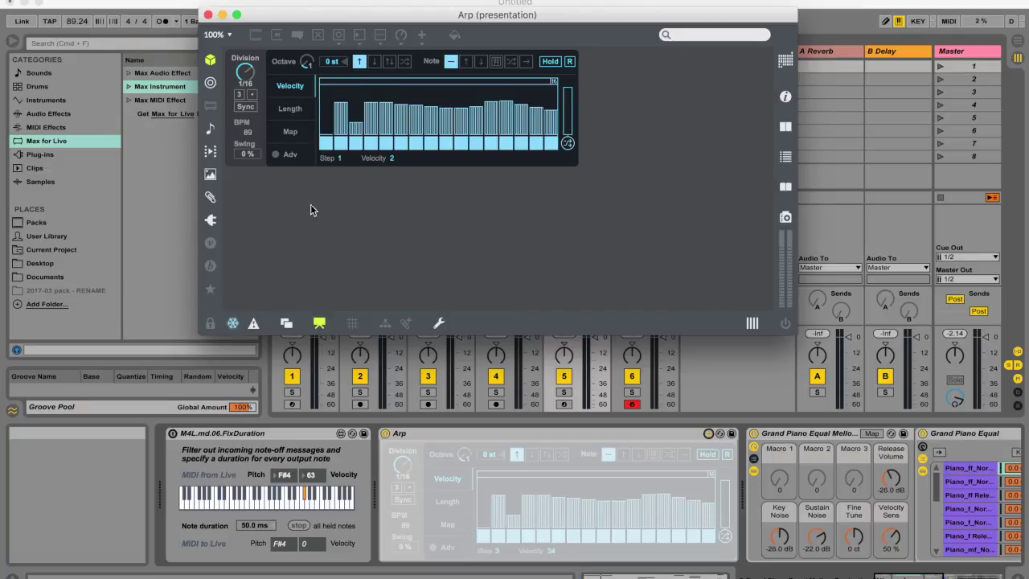
left_click(233, 325)
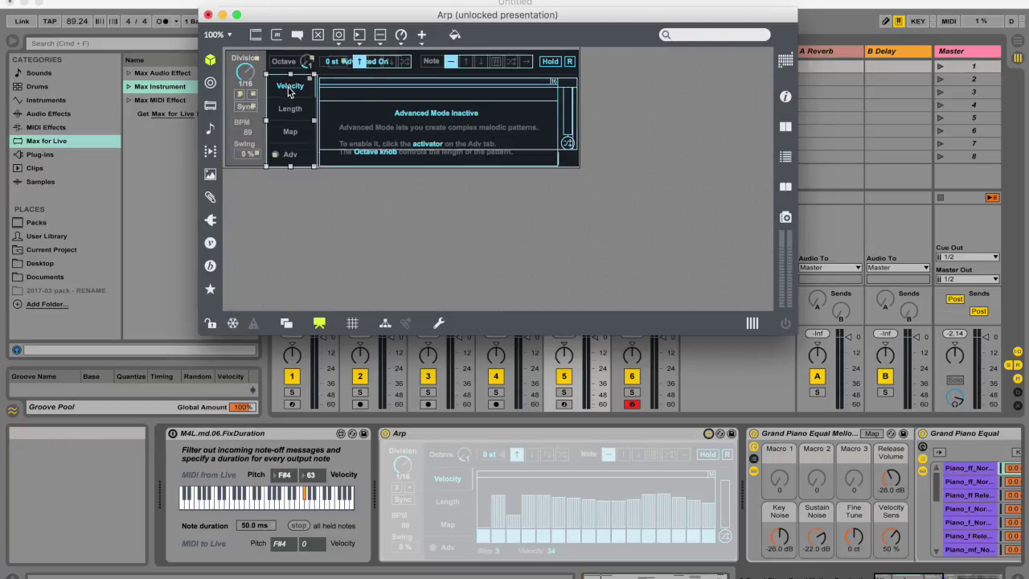
left_click_drag(289, 88, 410, 147)
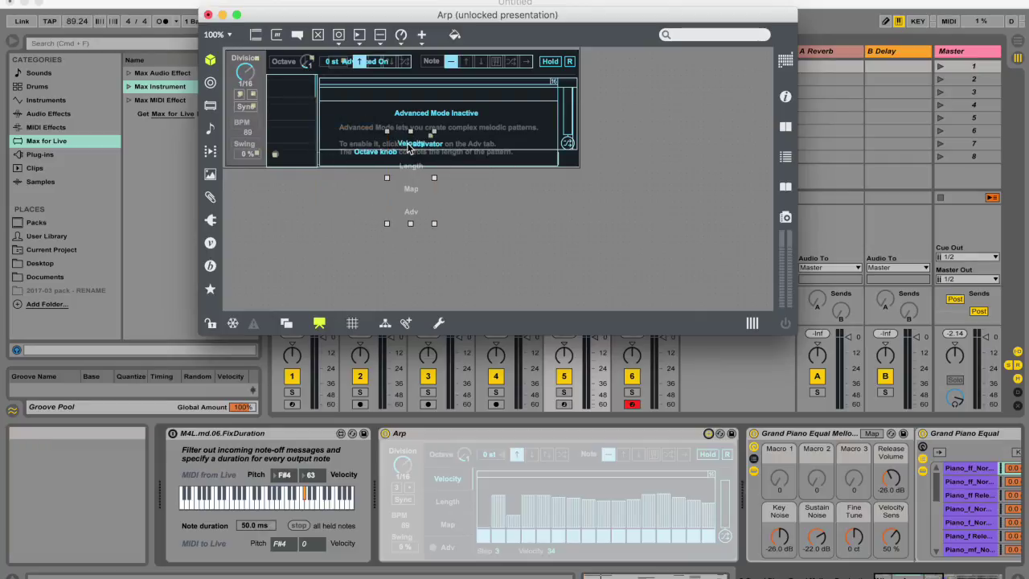
key("super+z")
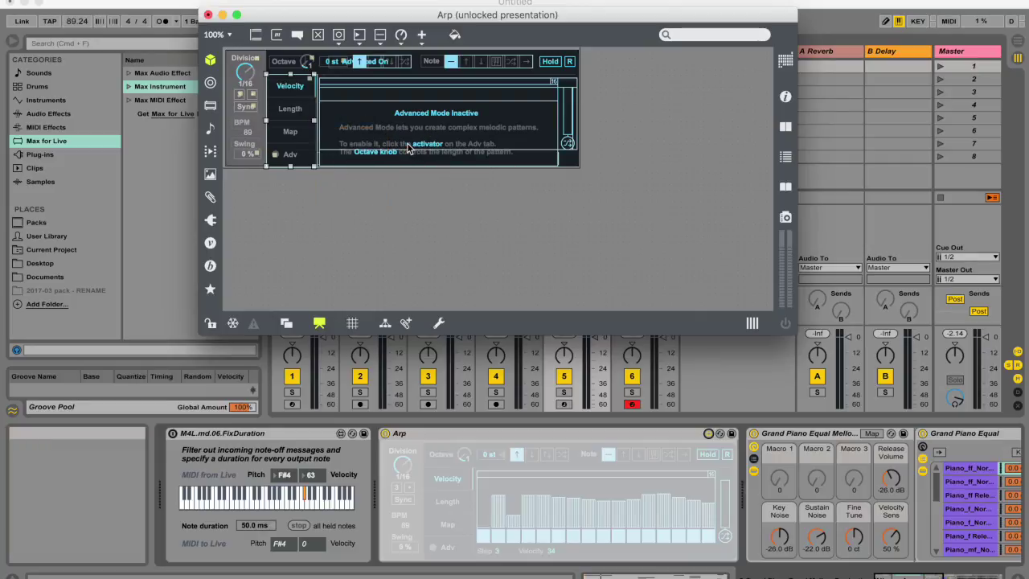
Switch Arp to patching mode and try a loadbang-to-panel cord, then delete it
left_click(320, 323)
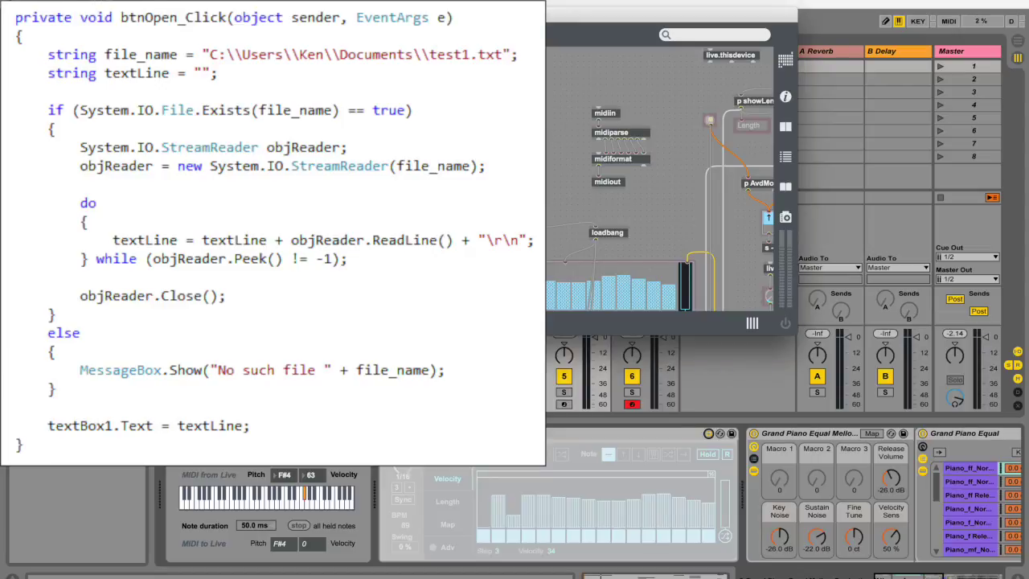
scroll(415, 97, "up", 3)
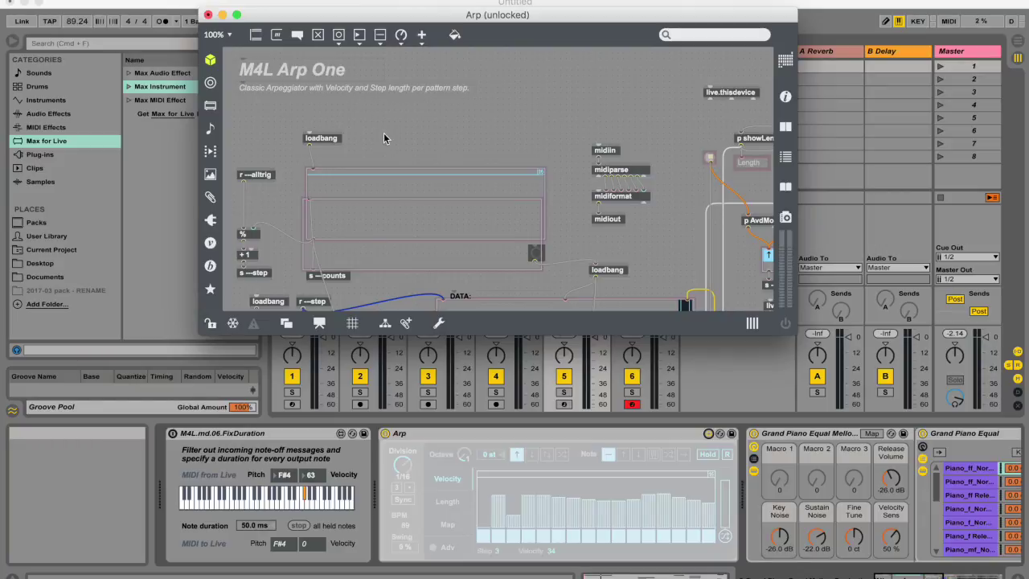
left_click(333, 142)
left_click(319, 178)
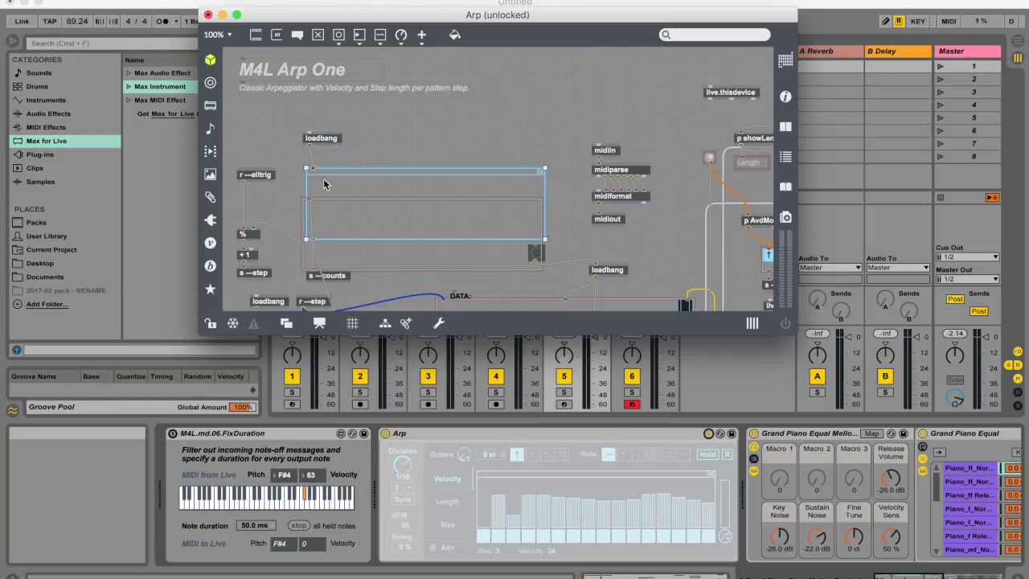
left_click_drag(310, 145, 315, 173)
left_click(333, 142)
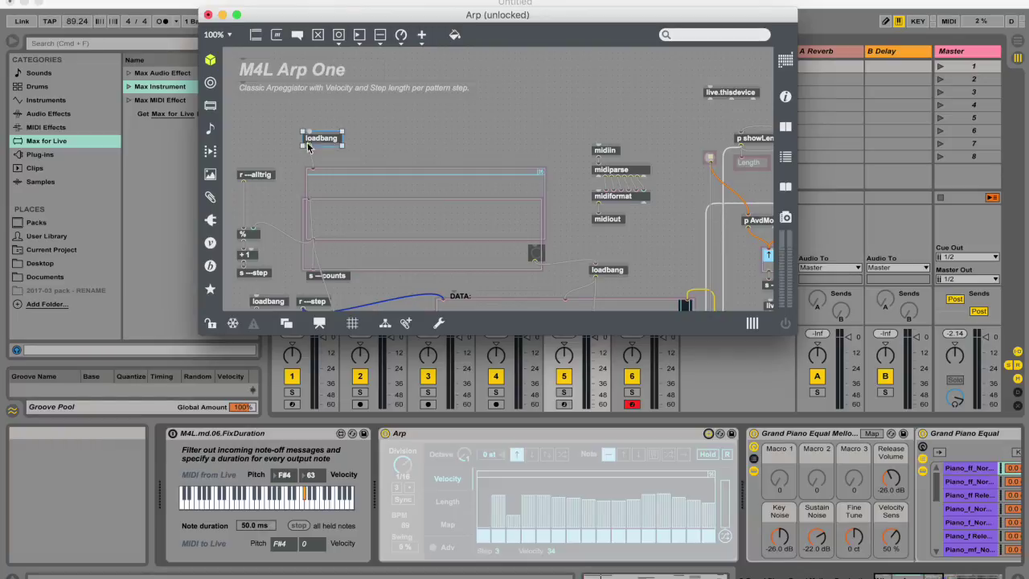
double_click(320, 137)
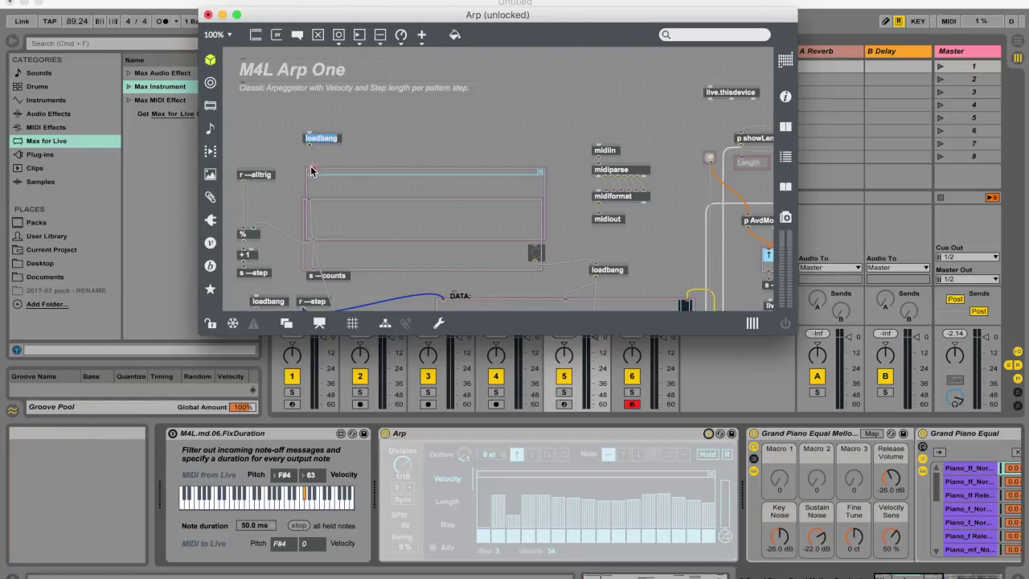
left_click_drag(308, 148, 308, 193)
key("BackSpace")
Reroute the cord on the % object and enlarge the patcher window to show more objects
left_click_drag(308, 246, 249, 235)
scroll(448, 169, "down", 5)
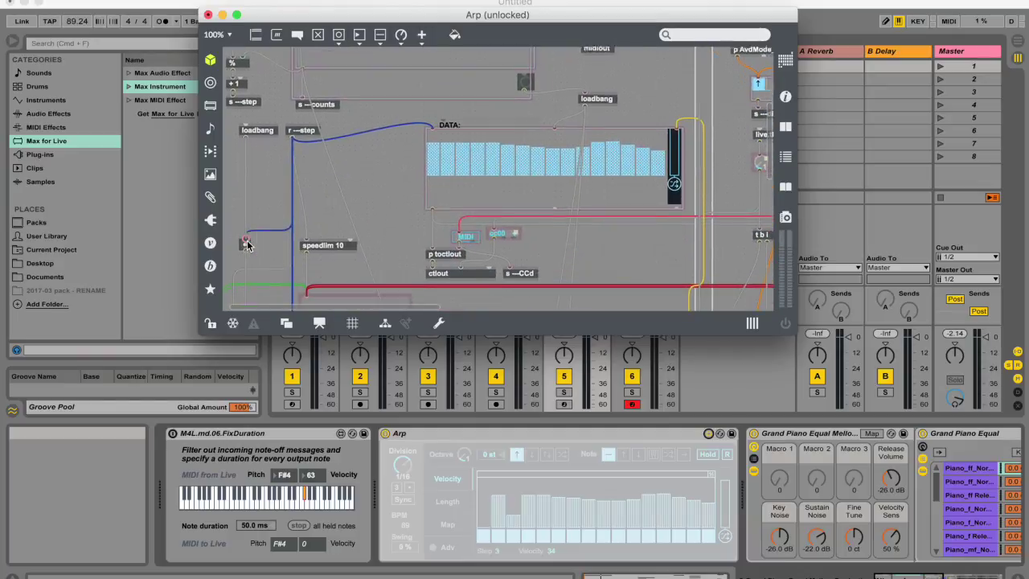
scroll(449, 169, "up", 4)
scroll(449, 168, "right", 6)
scroll(448, 169, "down", 4)
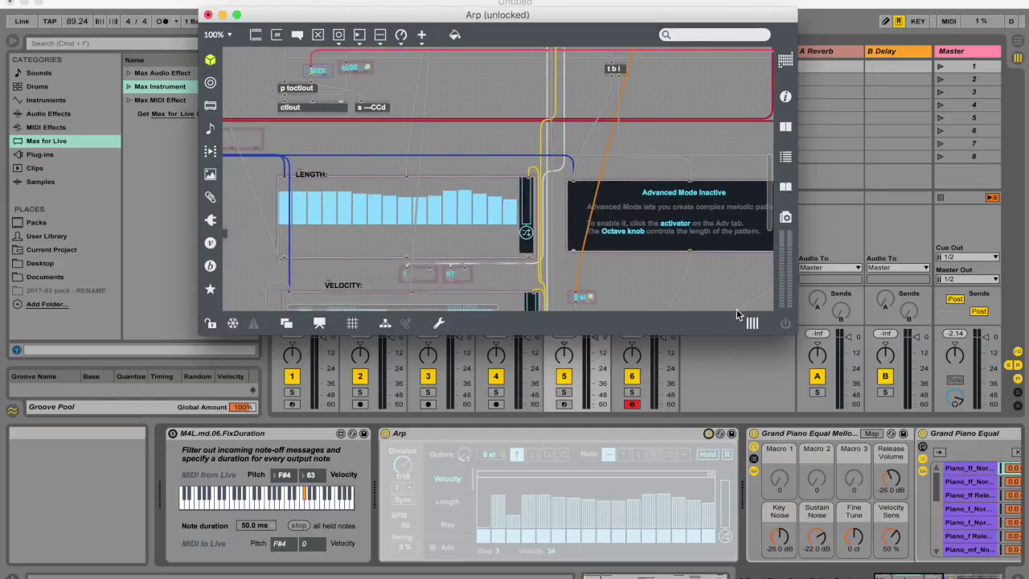
left_click_drag(795, 333, 993, 530)
scroll(584, 236, "up", 2)
scroll(585, 235, "right", 1)
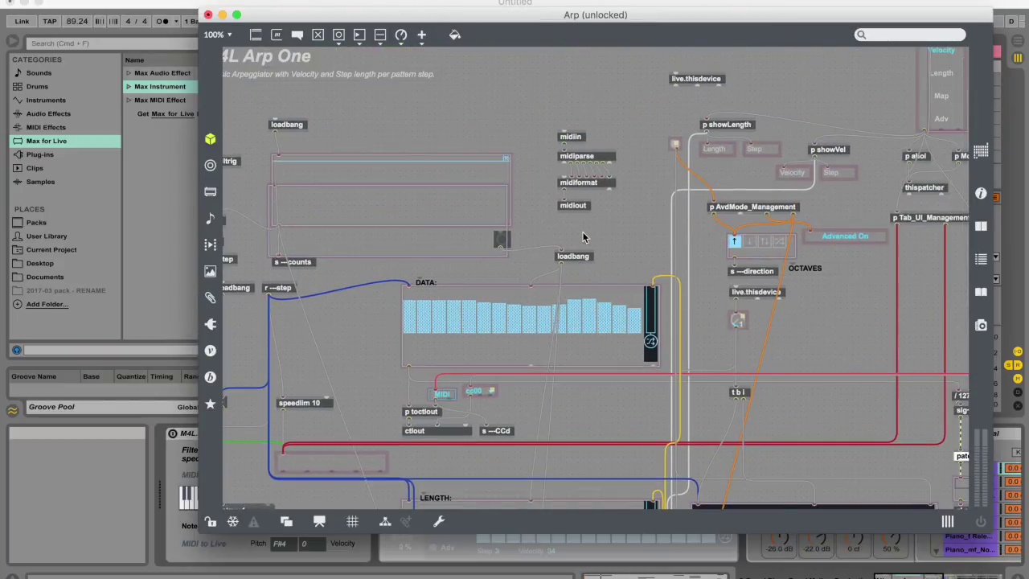
Scroll around the whole Arp patch to inspect it, then close the patcher with Cmd+W
scroll(409, 334, "down", 10)
scroll(409, 334, "left", 1)
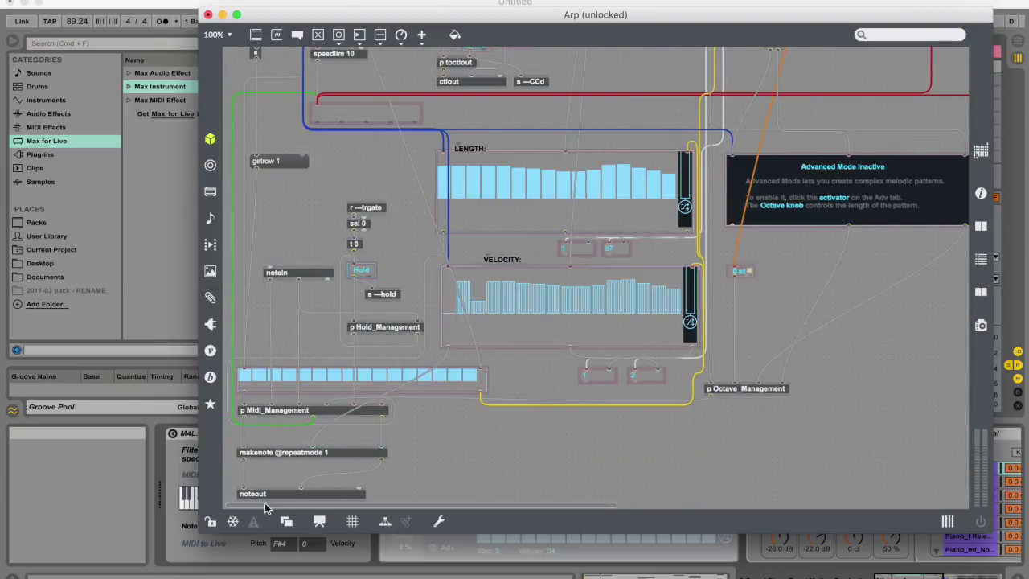
scroll(551, 373, "right", 15)
scroll(551, 373, "up", 5)
scroll(551, 372, "up", 5)
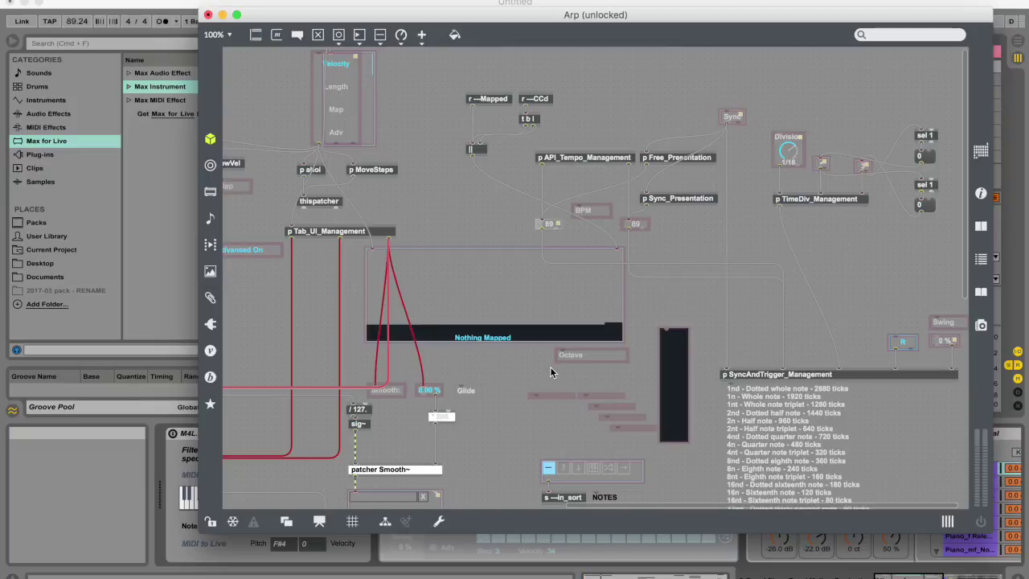
scroll(493, 163, "left", 8)
scroll(493, 163, "down", 1)
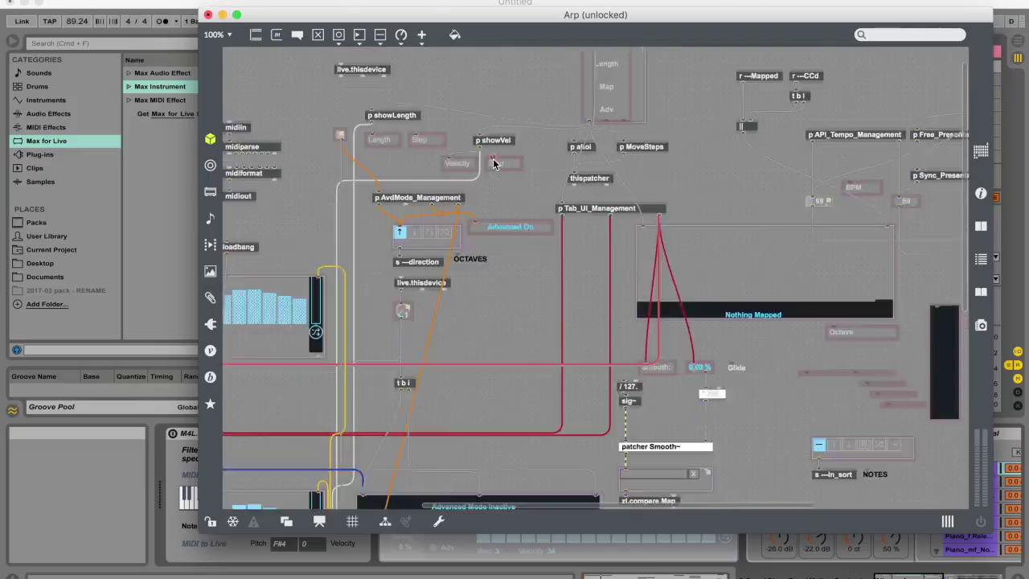
scroll(493, 163, "left", 11)
scroll(493, 163, "down", 2)
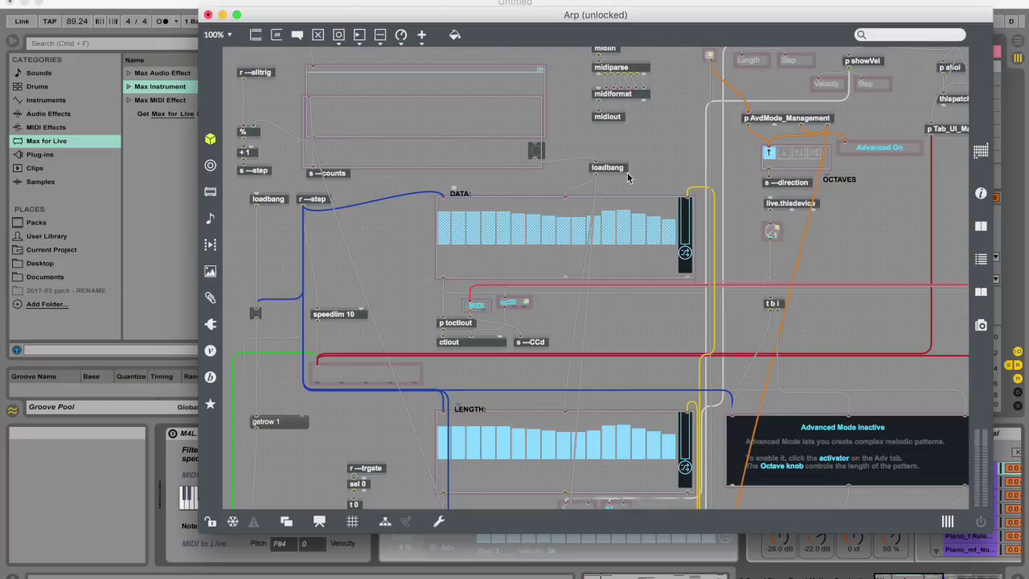
scroll(522, 172, "up", 3)
scroll(523, 173, "right", 1)
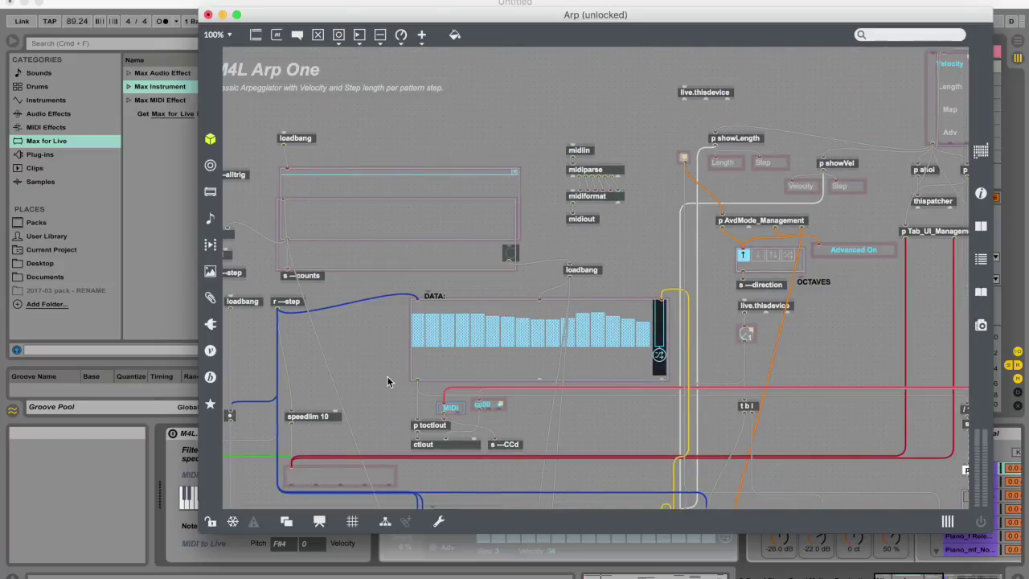
key("super+w")
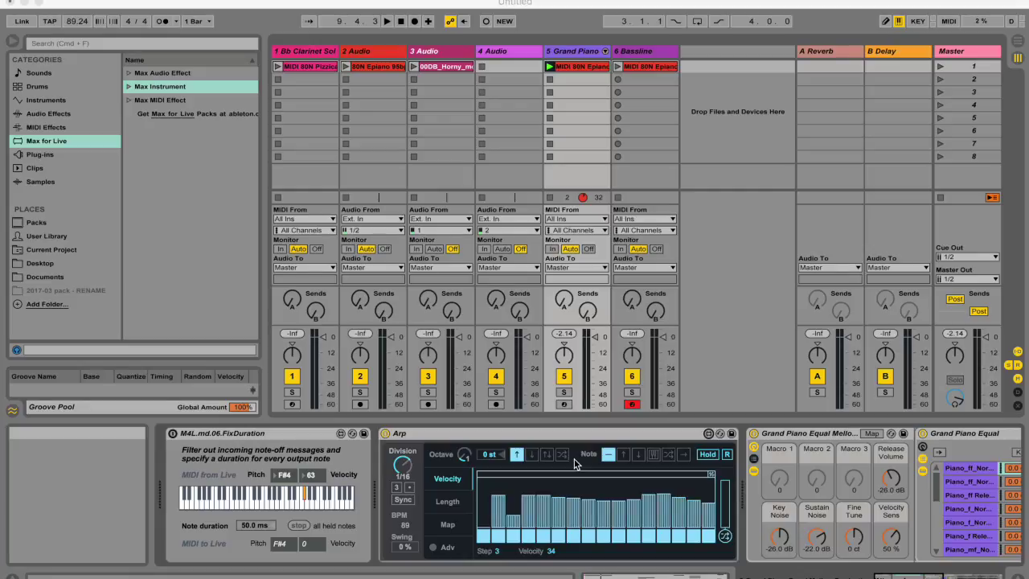
left_click(458, 0)
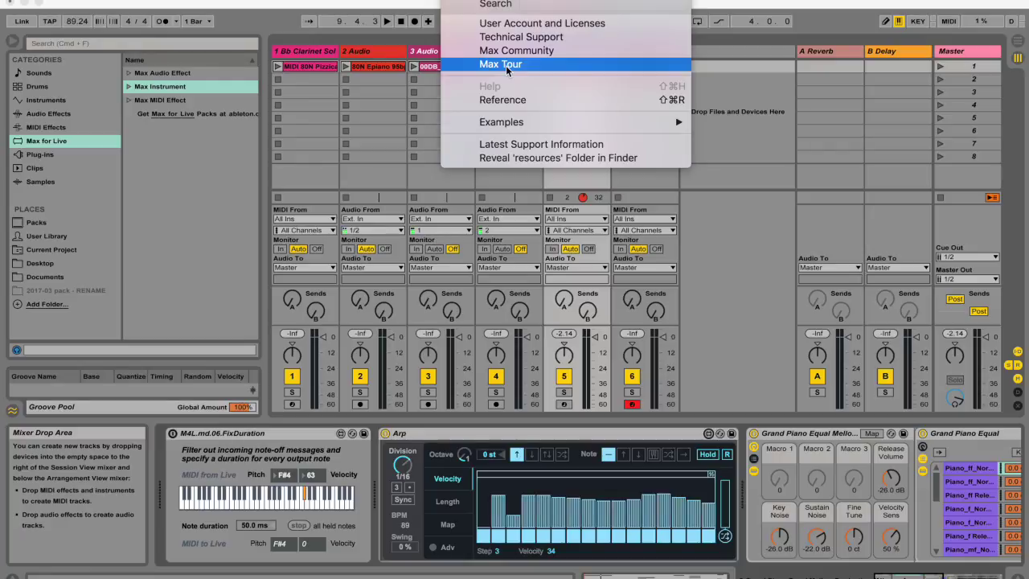
mouse_move(538, 121)
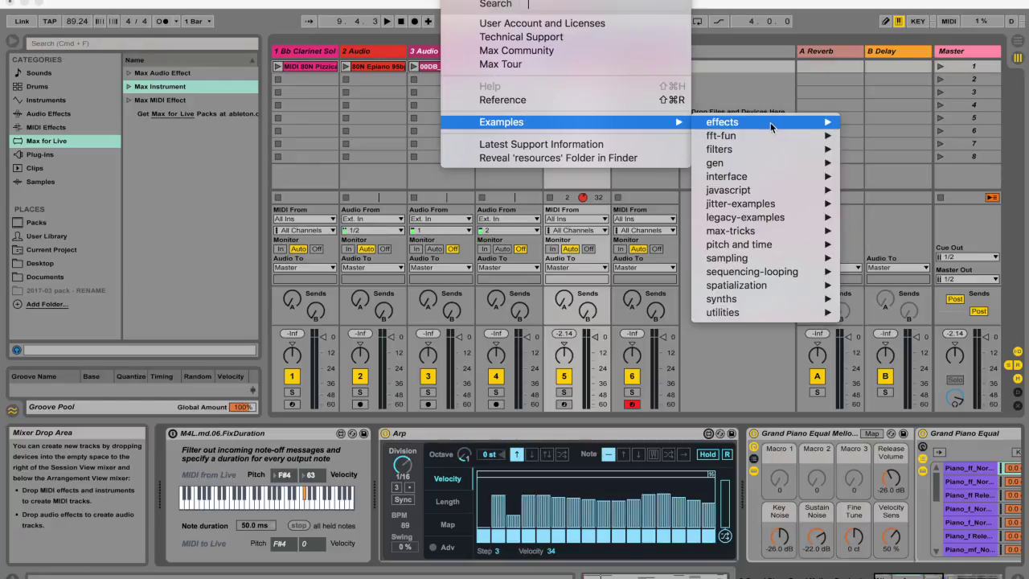
mouse_move(770, 124)
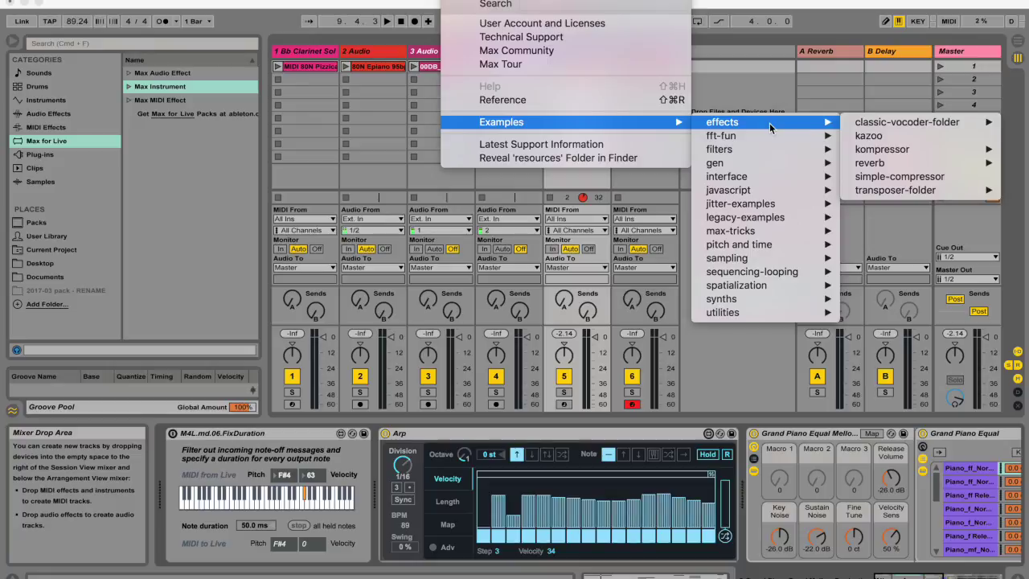
left_click(493, 432)
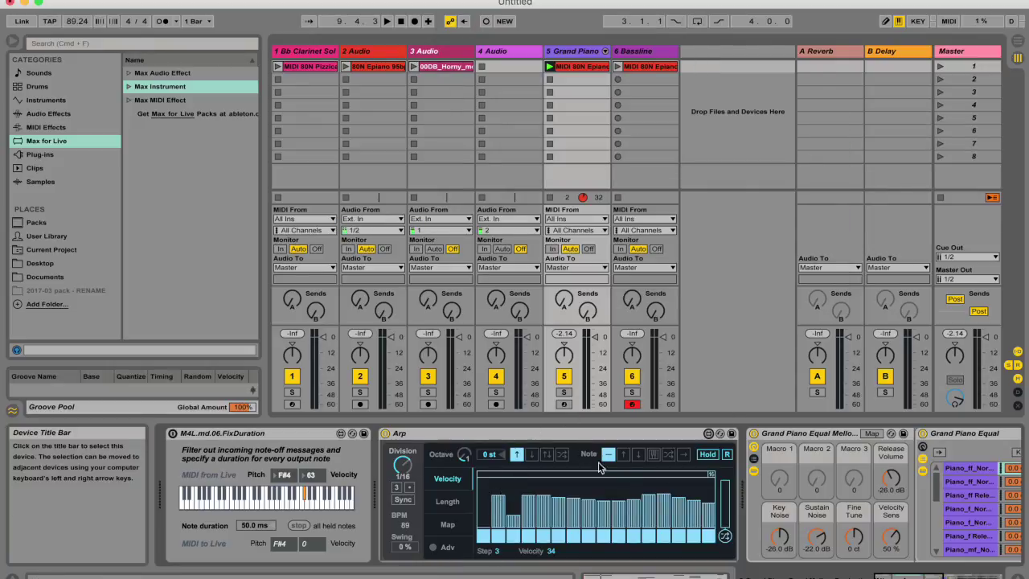